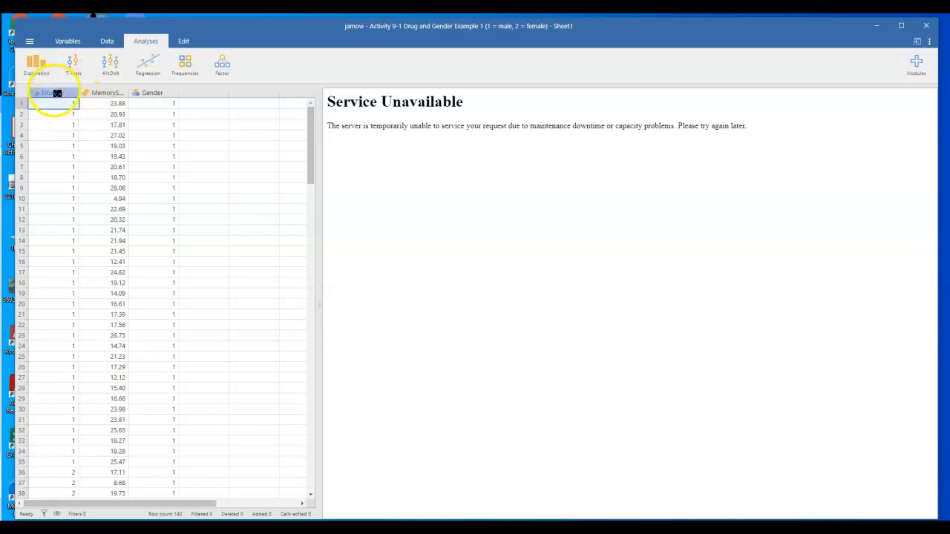
# - Label the DrugAB variable's levels as A for 1 and B for 2
pyautogui.click(60, 92)
pyautogui.doubleClick(60, 93)
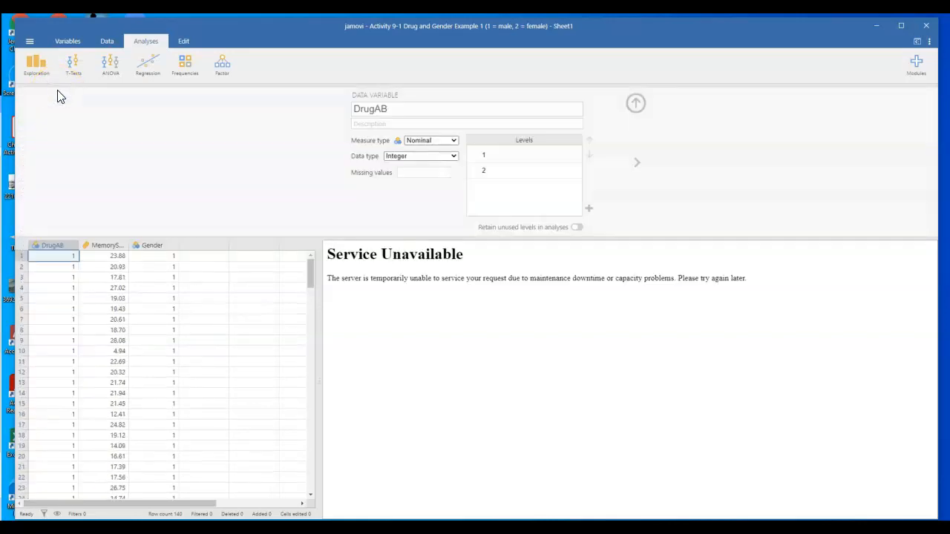
pyautogui.moveTo(489, 156); pyautogui.dragTo(480, 155)
pyautogui.write('A')
pyautogui.click(483, 167)
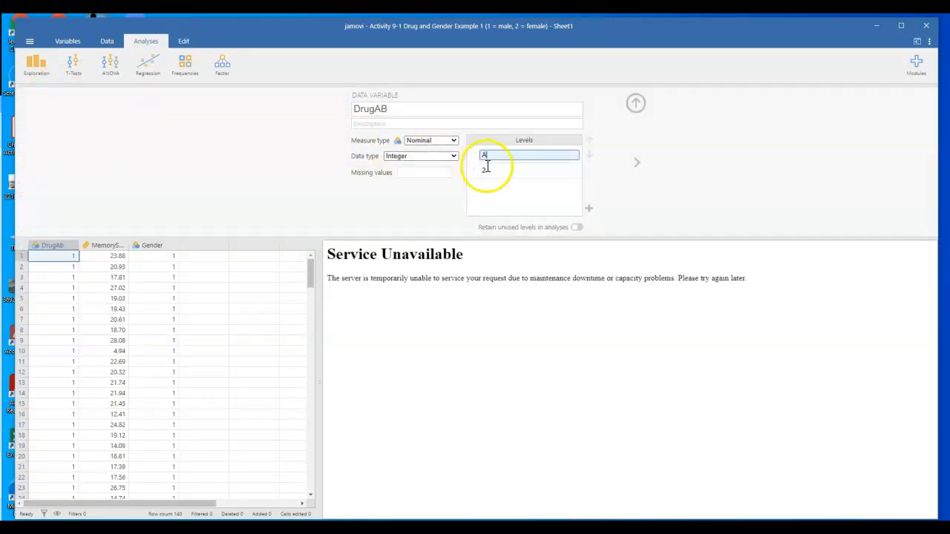
pyautogui.click(493, 170)
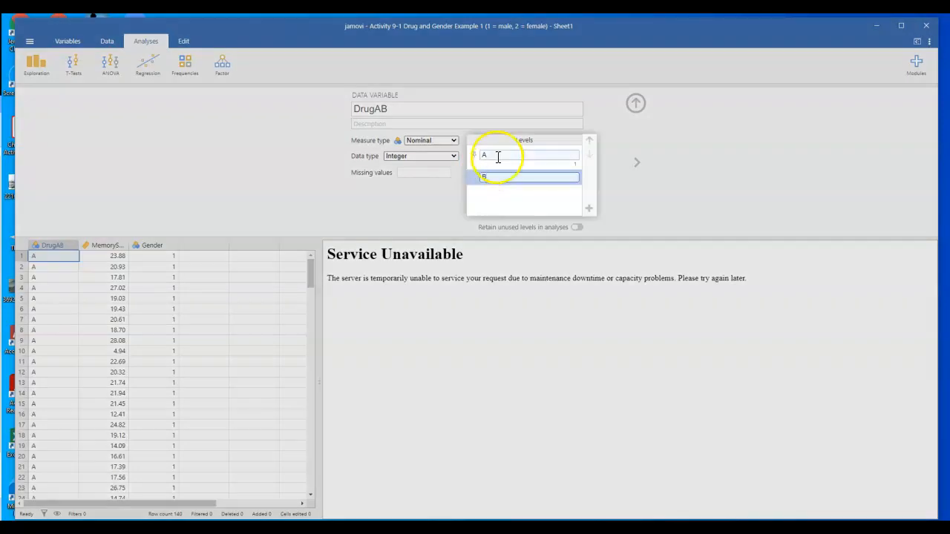
pyautogui.click(493, 155)
pyautogui.click(636, 104)
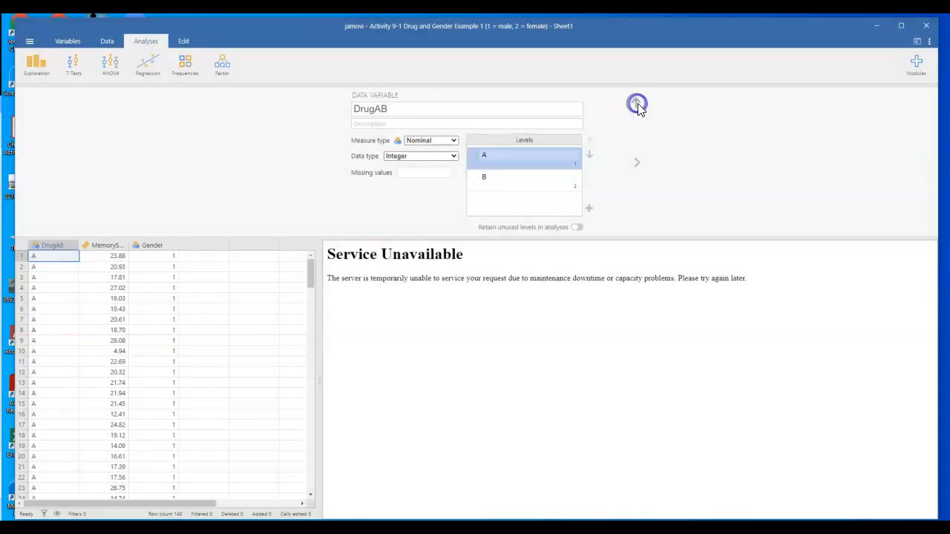
pyautogui.click(636, 105)
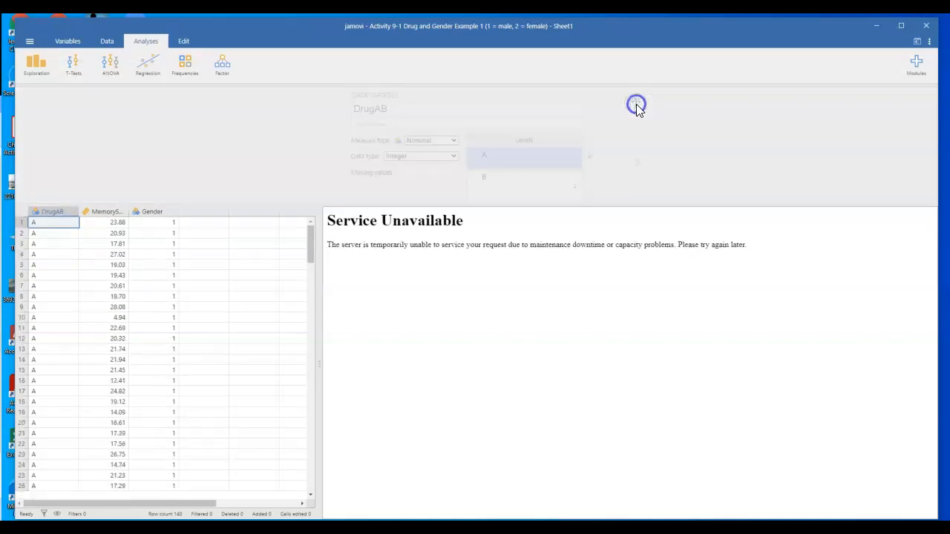
pyautogui.click(619, 117)
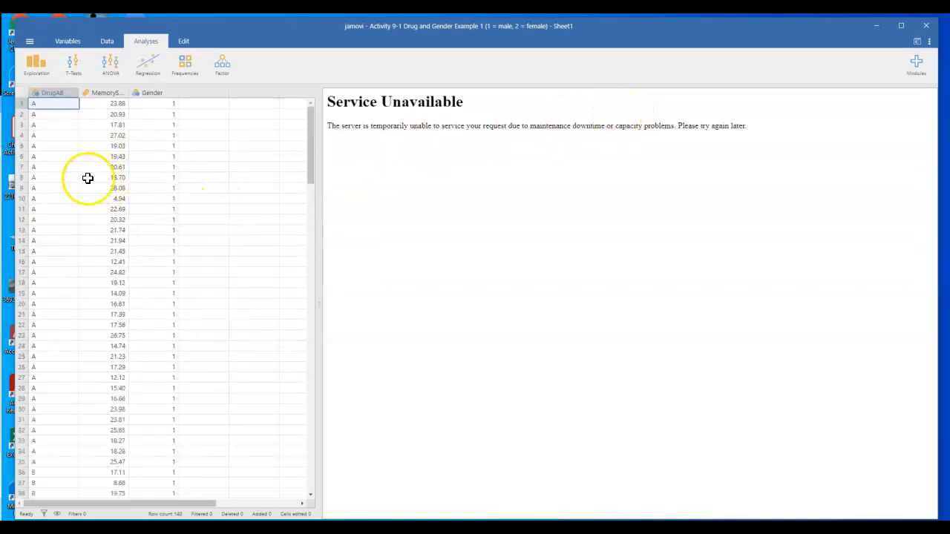
# - Label the Gender variable's levels as male for 1 and female for 2
pyautogui.scroll(-5, 67, 317)
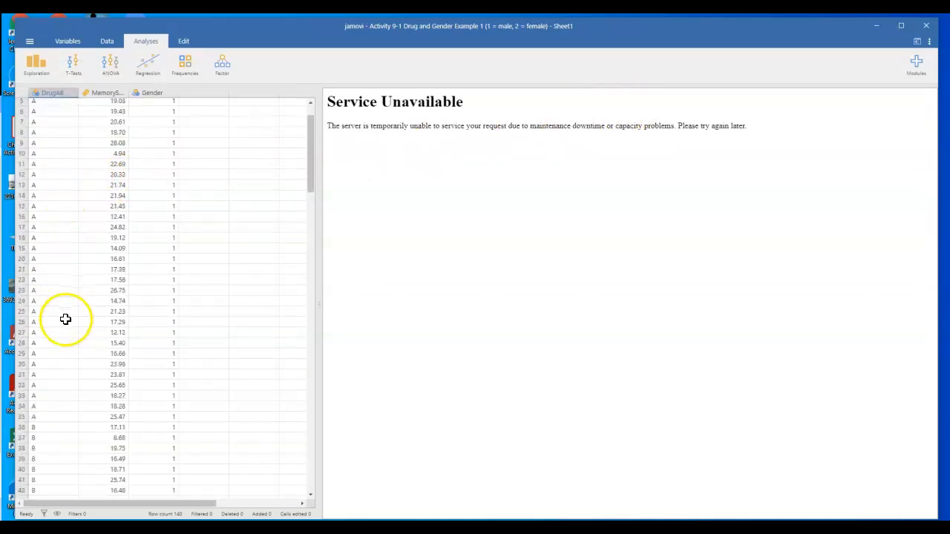
pyautogui.scroll(5, 67, 317)
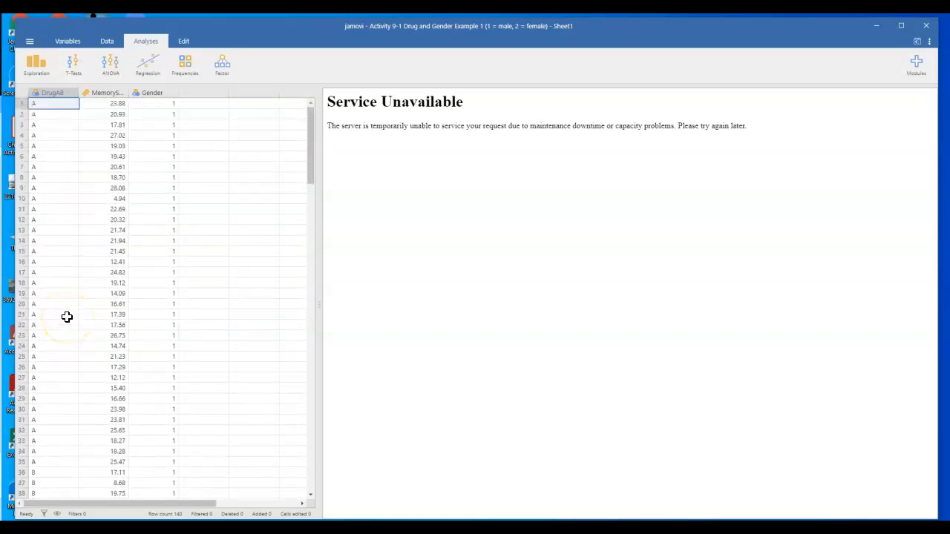
pyautogui.doubleClick(165, 95)
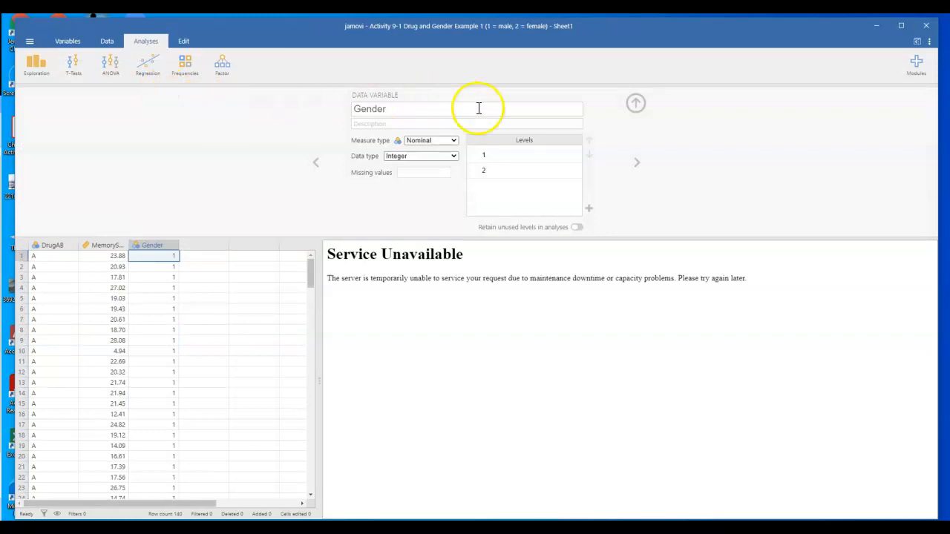
pyautogui.click(486, 155)
pyautogui.write('male')
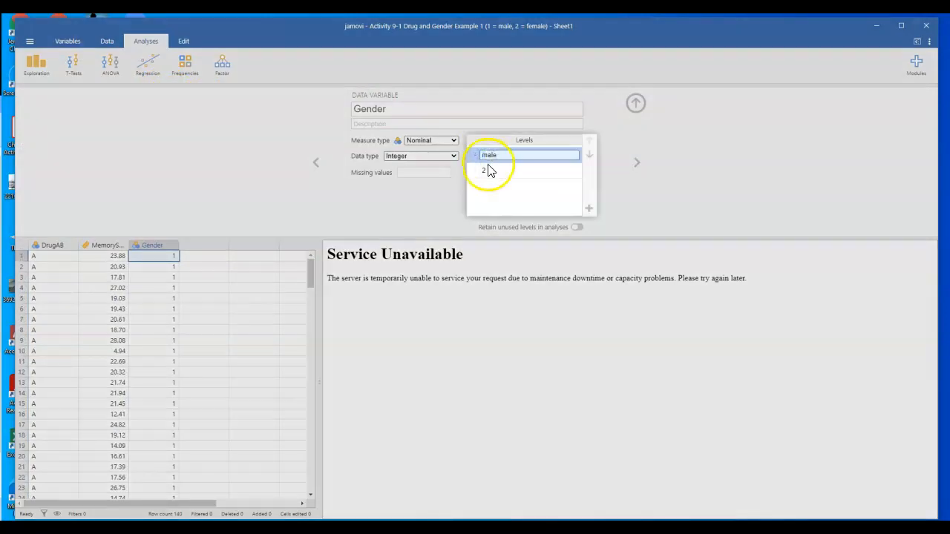
pyautogui.click(487, 170)
pyautogui.write('fe')
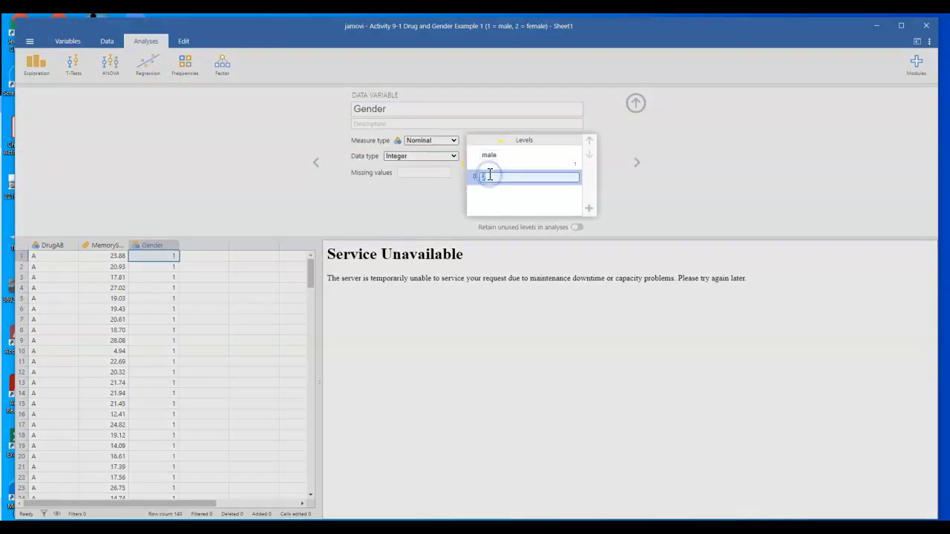
pyautogui.write('male')
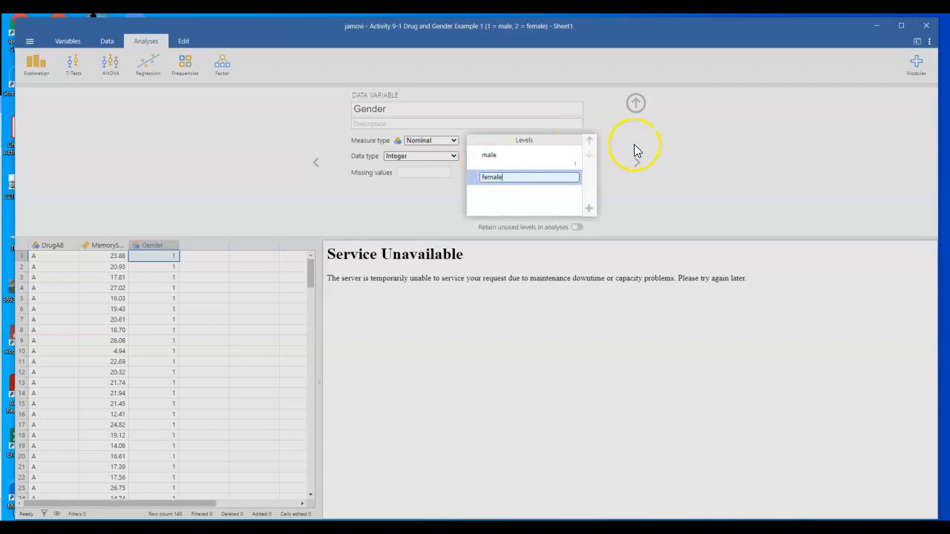
pyautogui.click(549, 153)
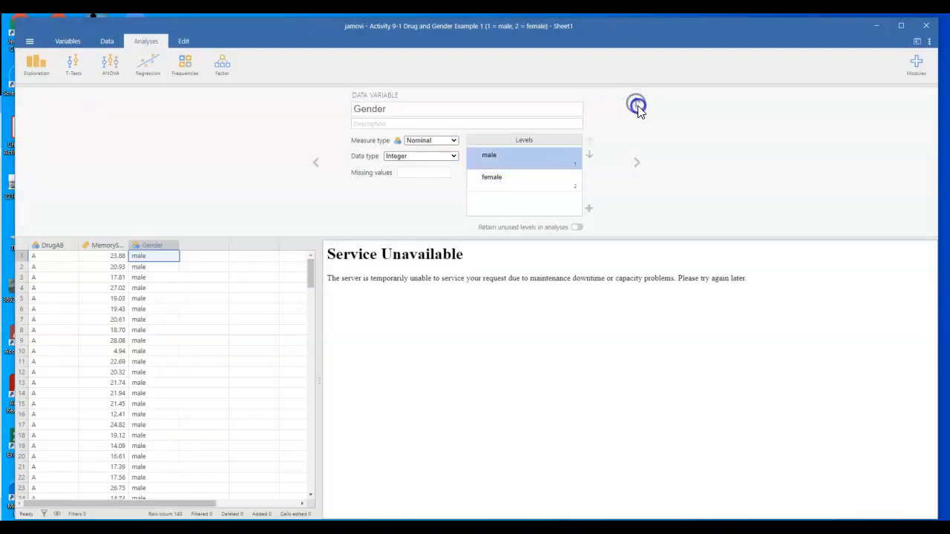
pyautogui.click(638, 104)
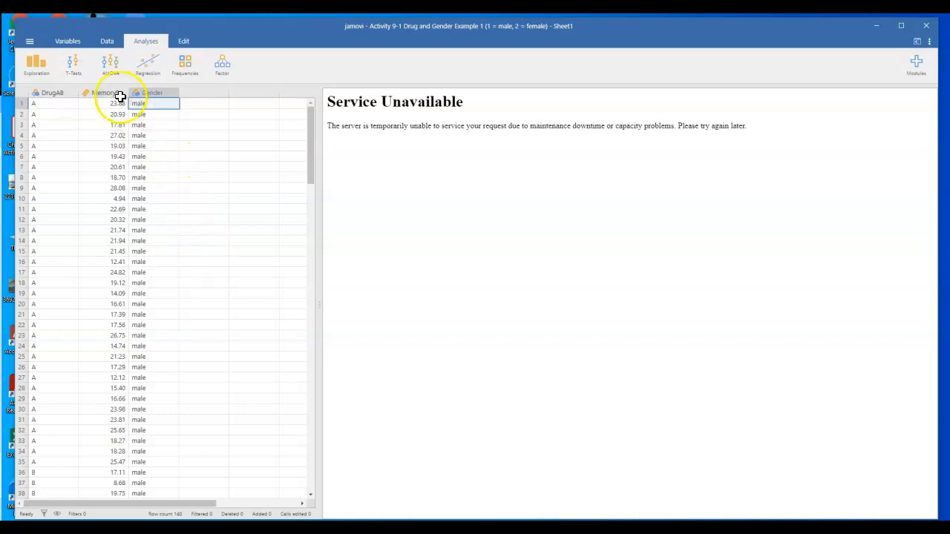
# - Start a factorial ANOVA with MemoryScore as the dependent variable
pyautogui.click(119, 72)
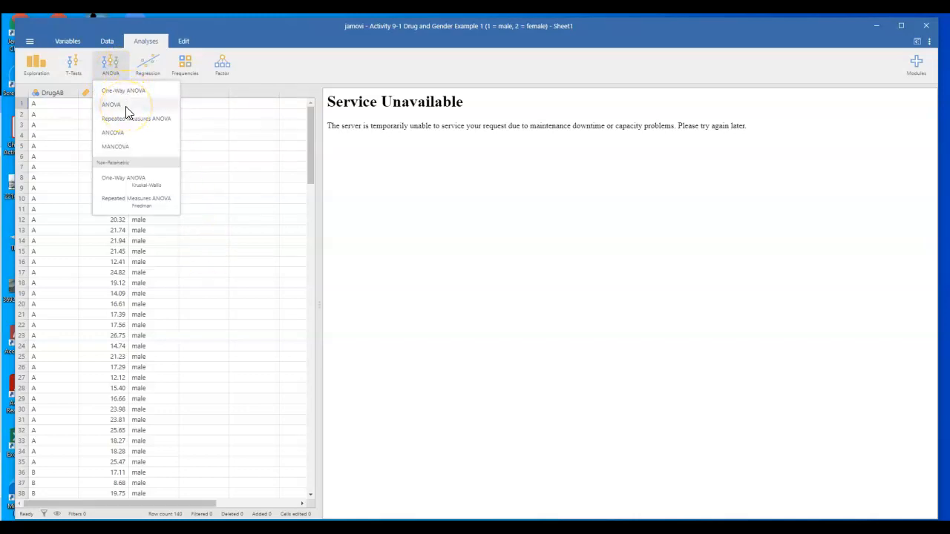
pyautogui.click(125, 106)
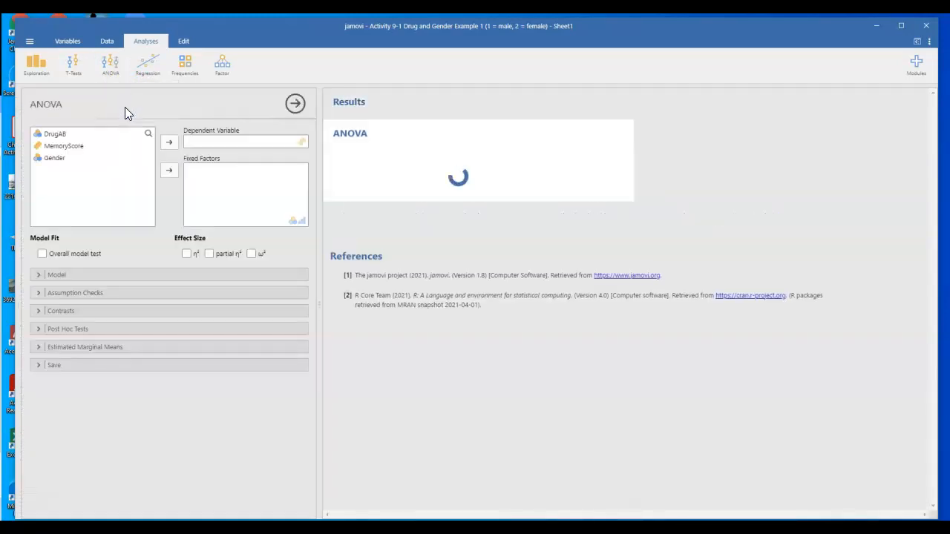
pyautogui.click(75, 145)
pyautogui.click(169, 142)
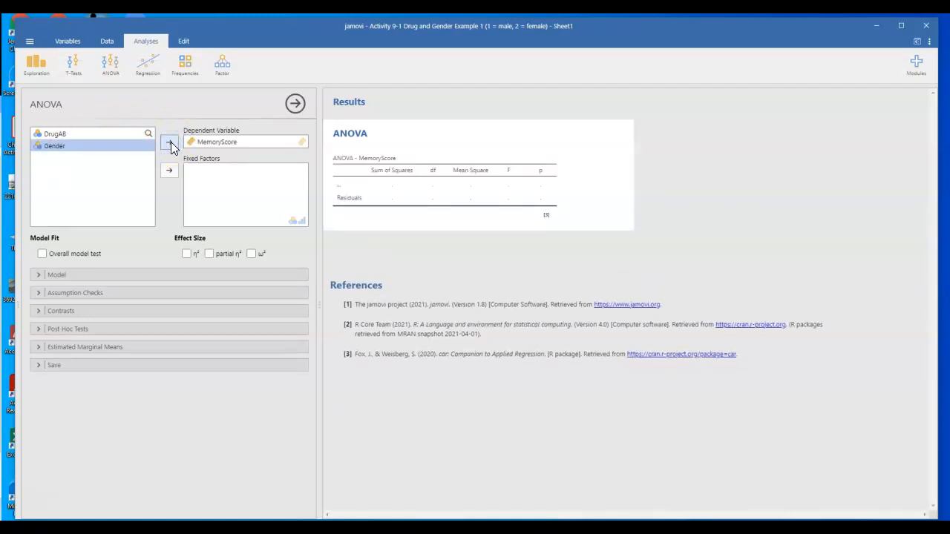
# - Add Gender and DrugAB as fixed factors and include the ω² and partial η² effect sizes
pyautogui.click(123, 143)
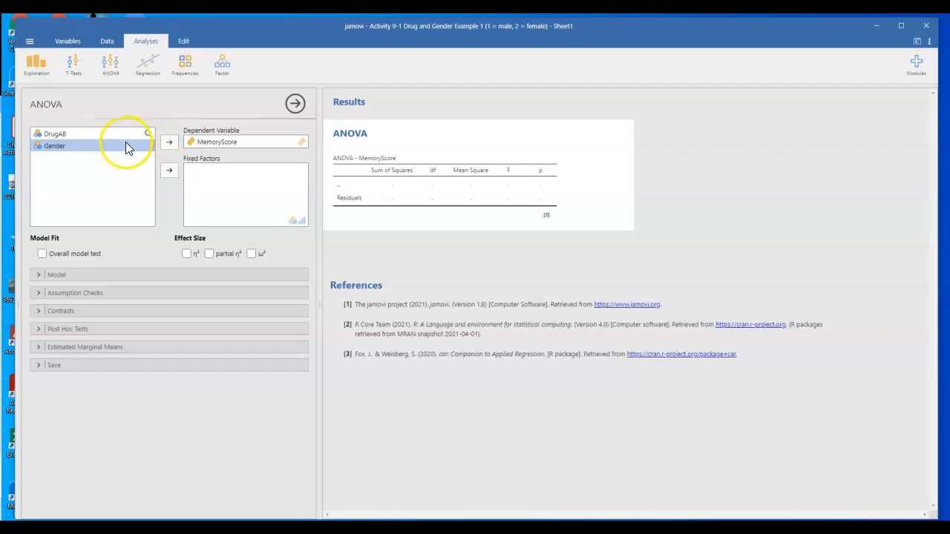
pyautogui.click(170, 171)
pyautogui.click(109, 133)
pyautogui.click(169, 172)
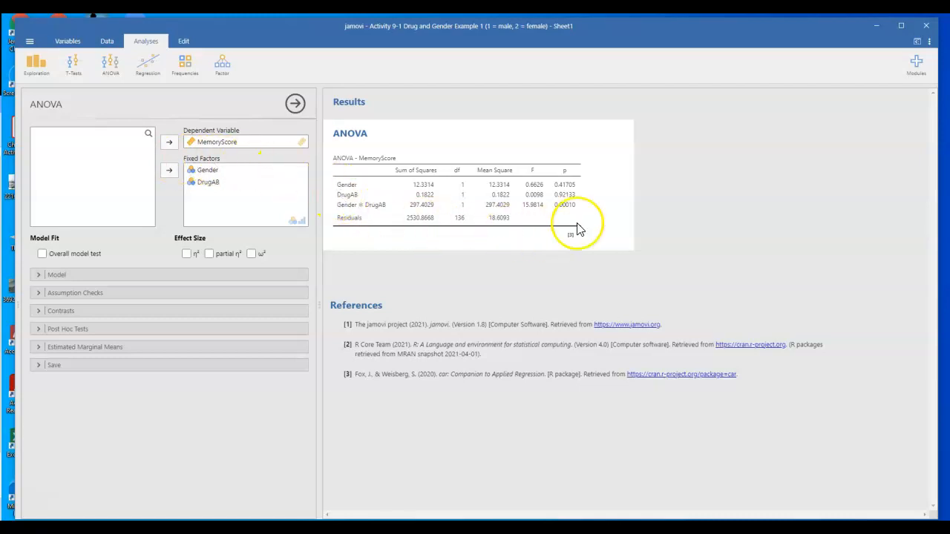
pyautogui.click(251, 254)
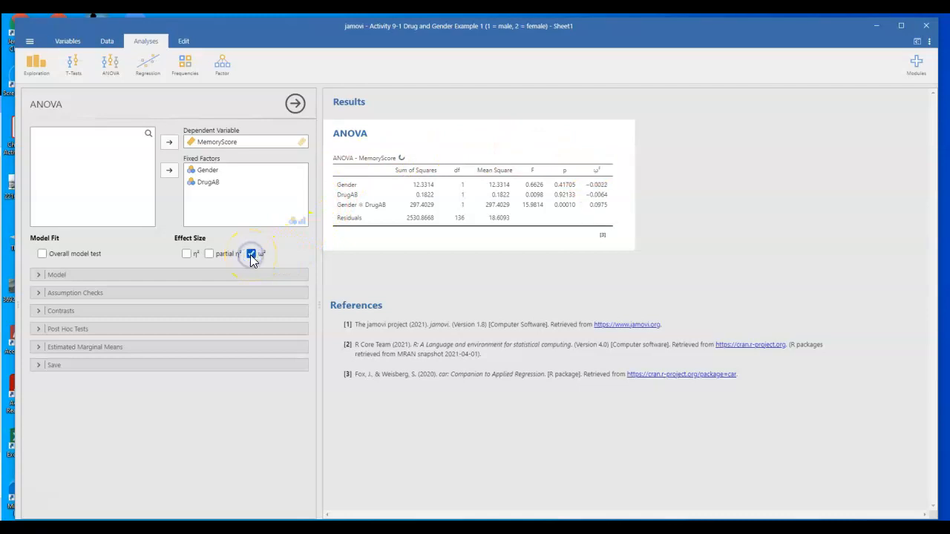
pyautogui.click(209, 253)
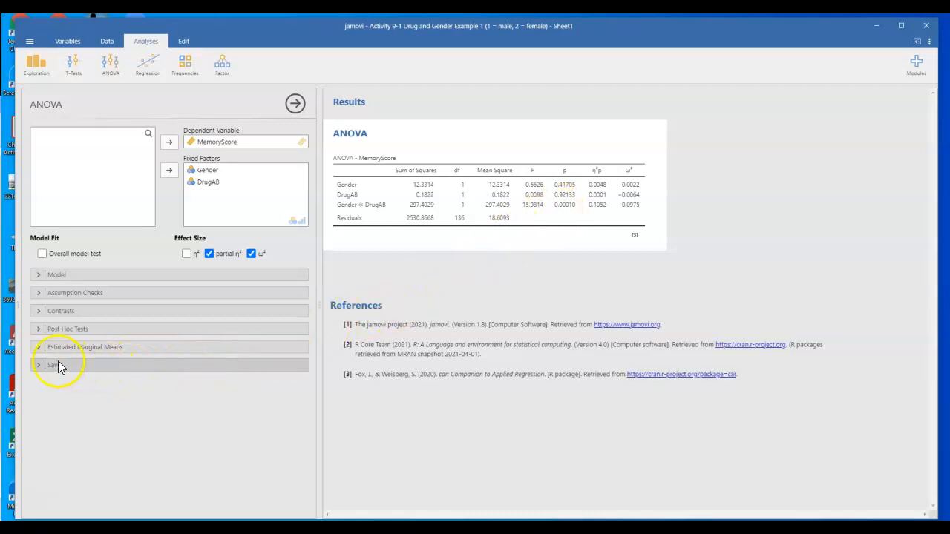
# - Add estimated marginal means tables and plots for Gender and DrugAB combined in a single term
pyautogui.click(37, 347)
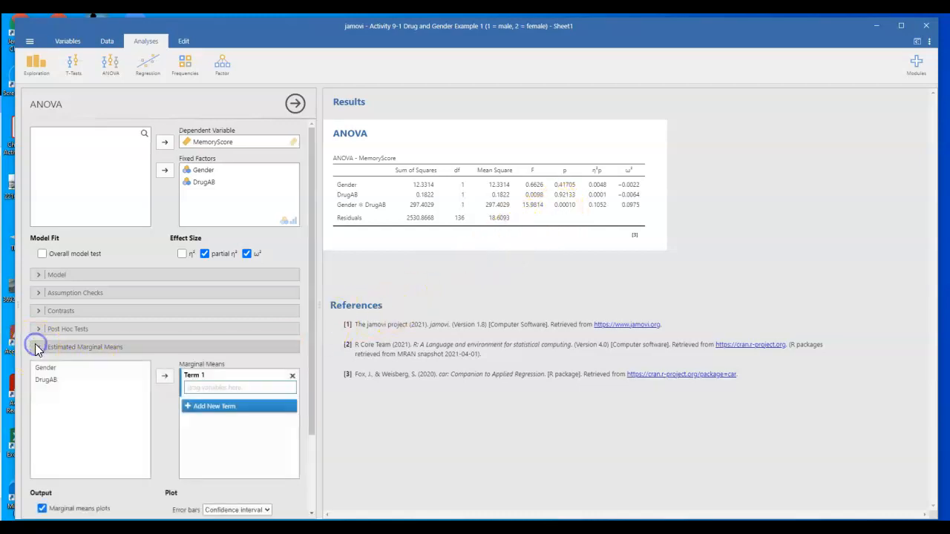
pyautogui.scroll(-2, 89, 406)
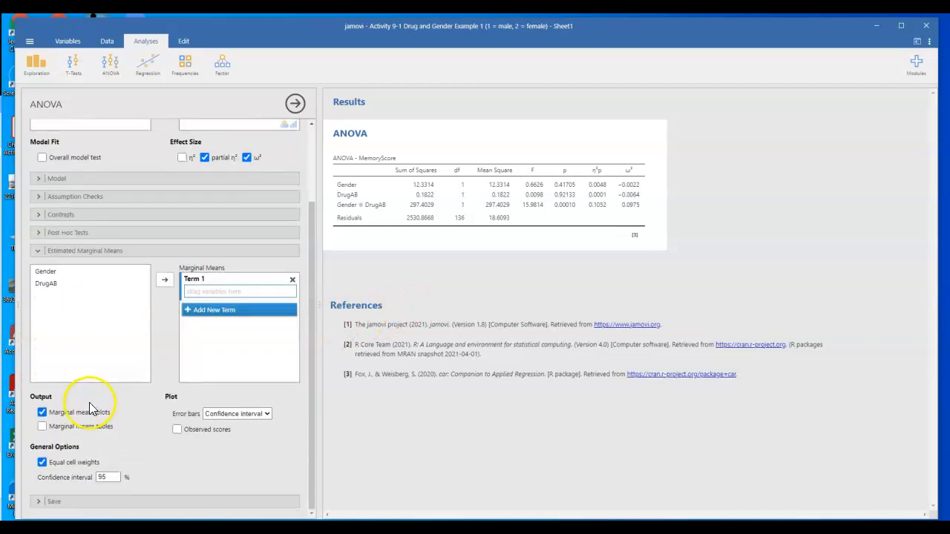
pyautogui.click(87, 431)
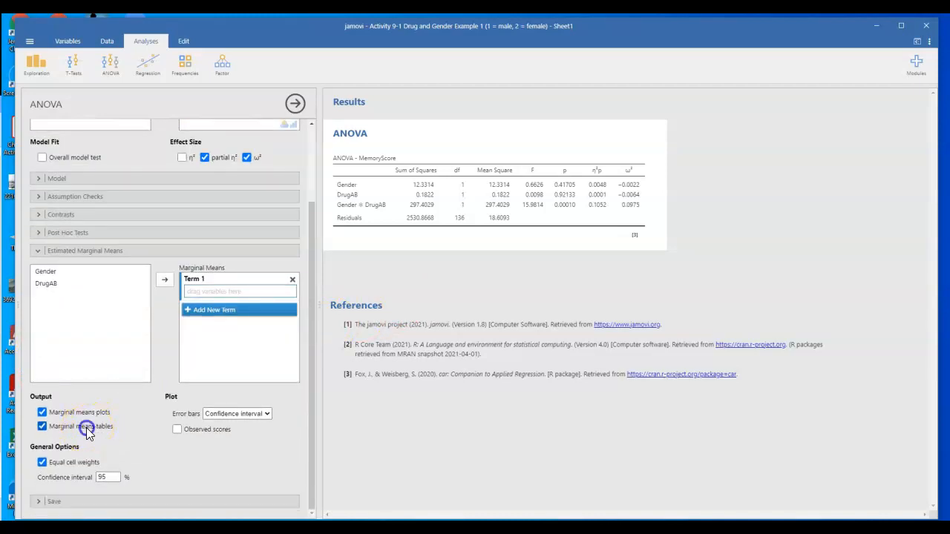
pyautogui.click(49, 273)
pyautogui.click(165, 281)
pyautogui.click(51, 285)
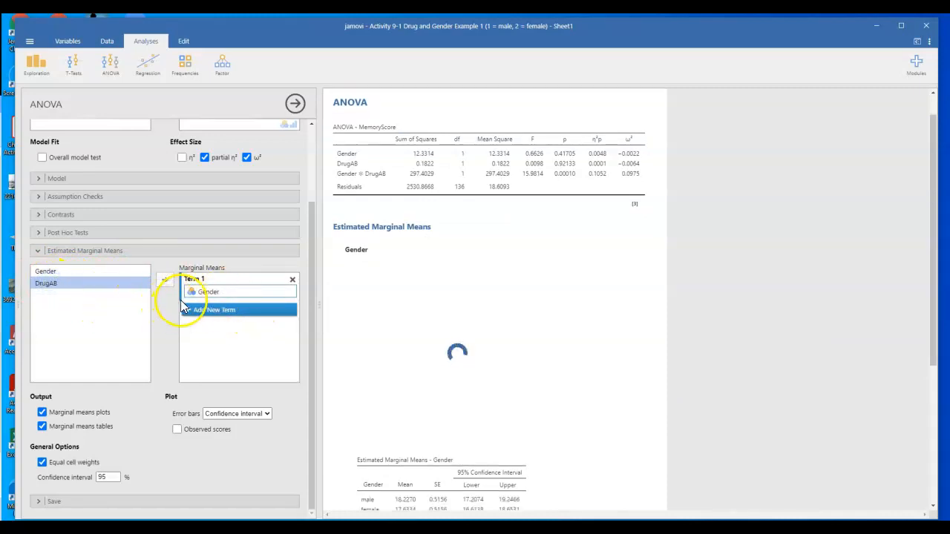
pyautogui.click(165, 280)
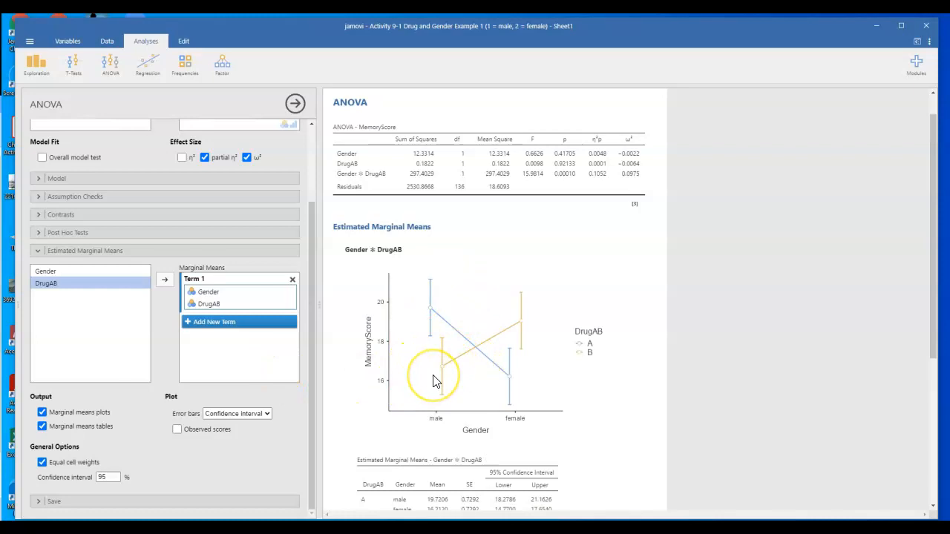
pyautogui.scroll(-1, 435, 381)
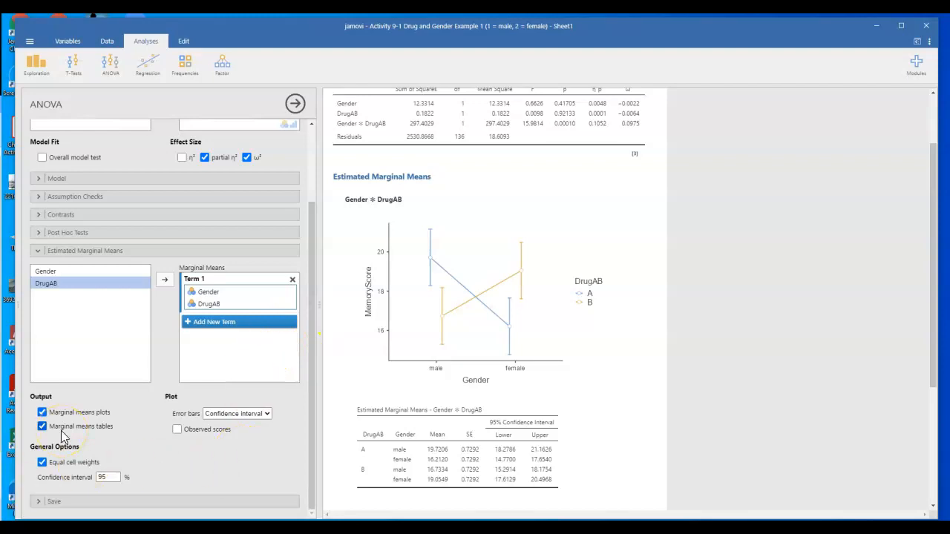
# - Request post hoc comparisons for the Gender ✻ DrugAB interaction with no correction instead of Tukey
pyautogui.click(41, 233)
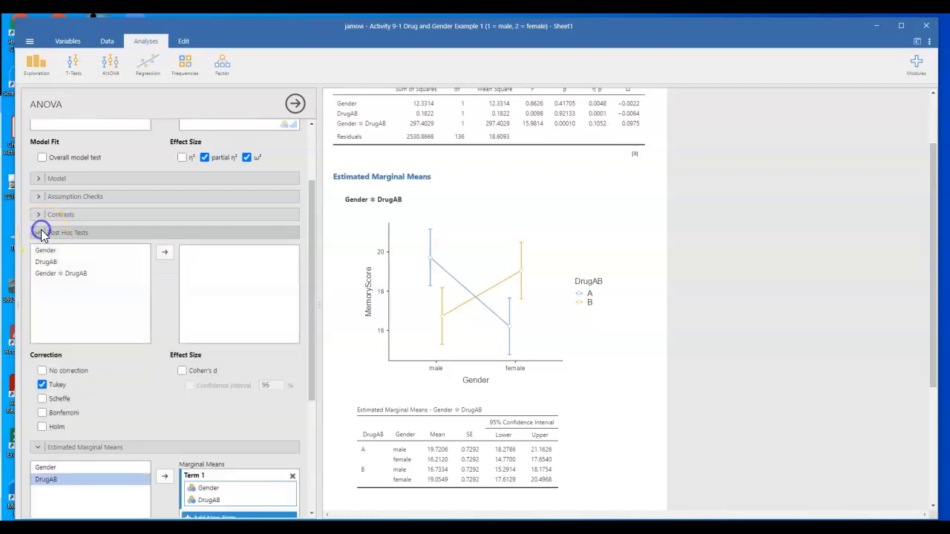
pyautogui.click(63, 274)
pyautogui.click(166, 252)
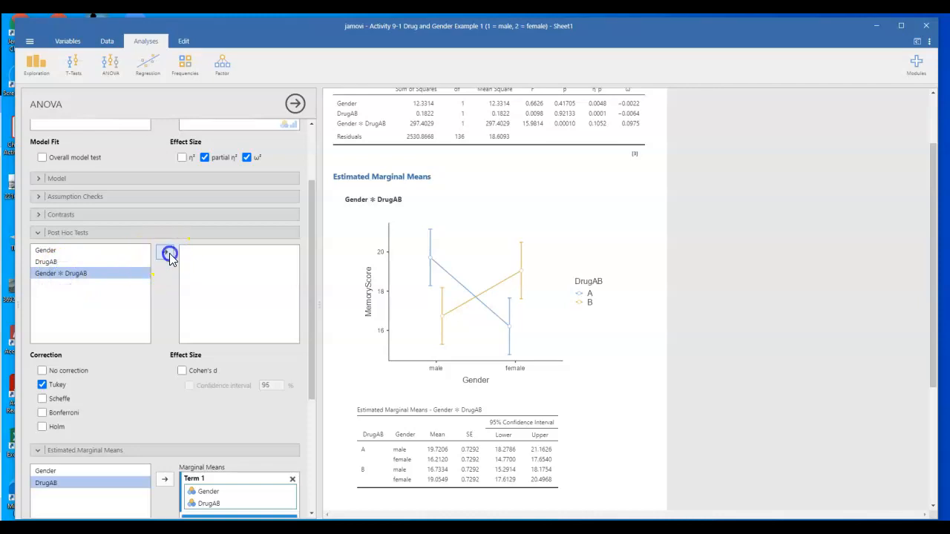
pyautogui.click(42, 384)
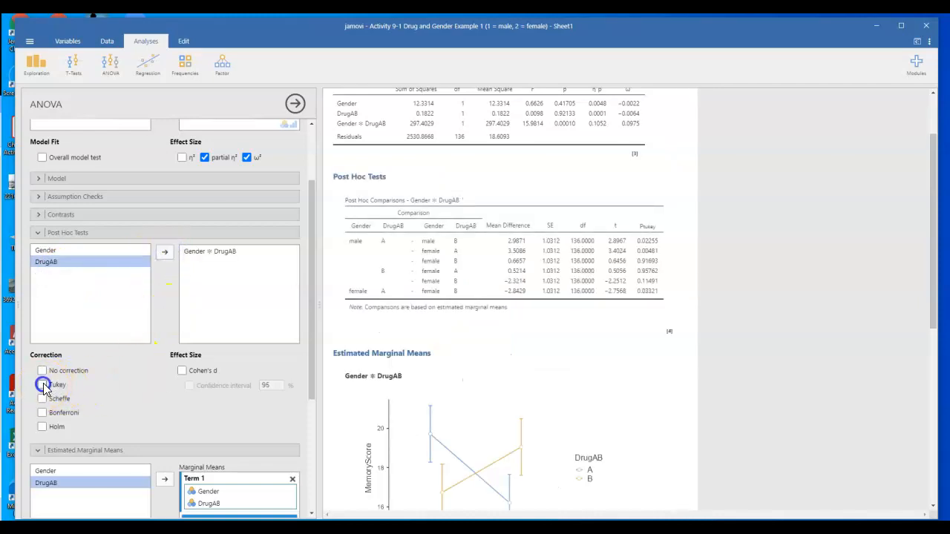
pyautogui.click(42, 371)
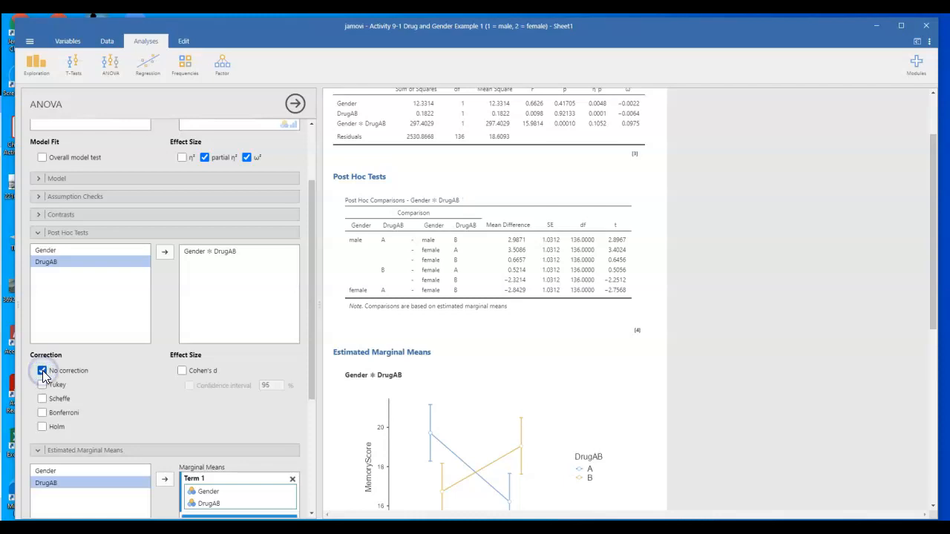
# - Add Cohen's d with its 95% confidence interval to the post hoc comparisons
pyautogui.click(182, 371)
pyautogui.click(189, 386)
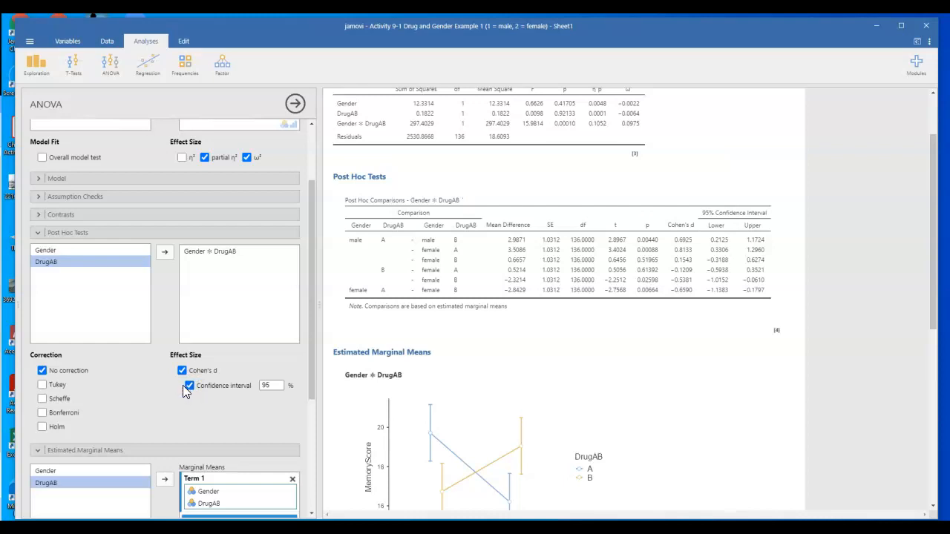
pyautogui.click(190, 386)
pyautogui.scroll(-2, 487, 356)
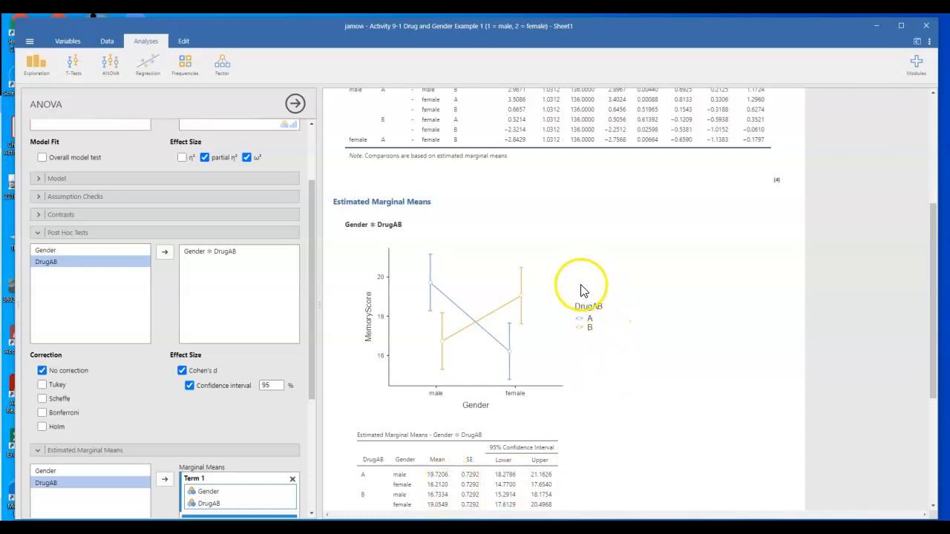
pyautogui.scroll(1, 581, 289)
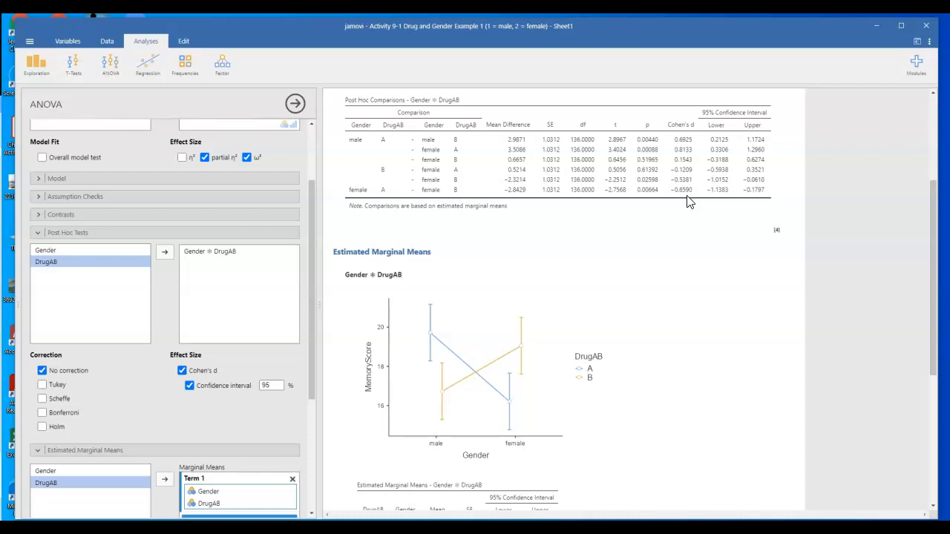
pyautogui.scroll(5, 636, 199)
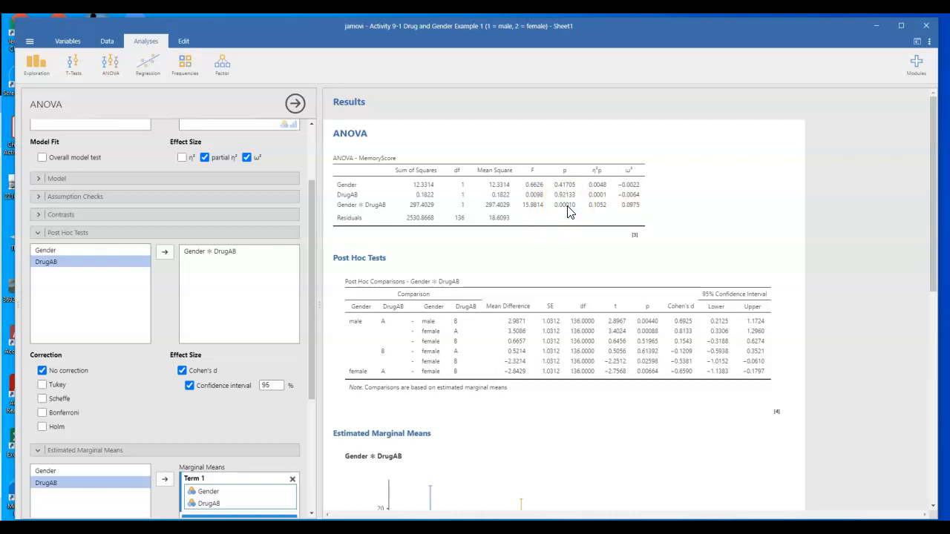
# - Add a second estimated marginal means term containing only Gender
pyautogui.scroll(-3, 579, 246)
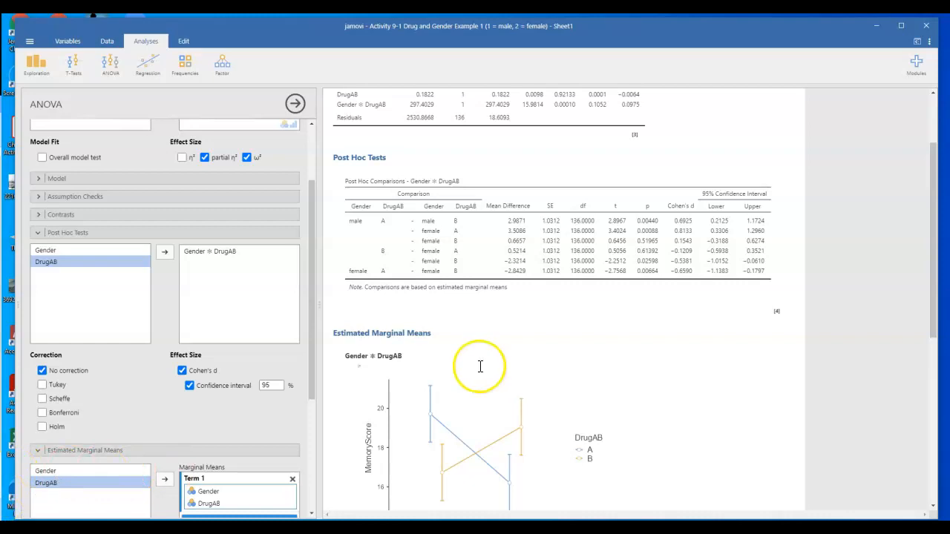
pyautogui.scroll(3, 480, 366)
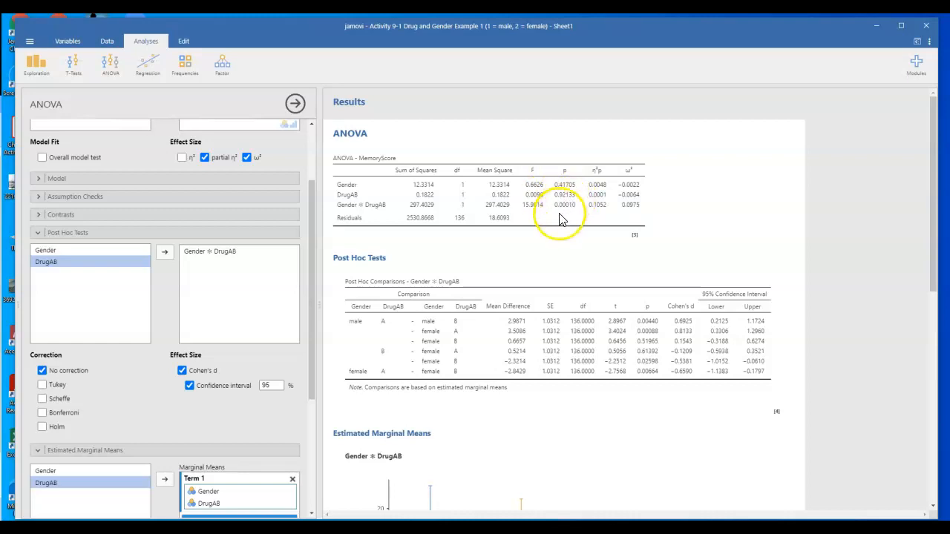
pyautogui.scroll(-3, 251, 392)
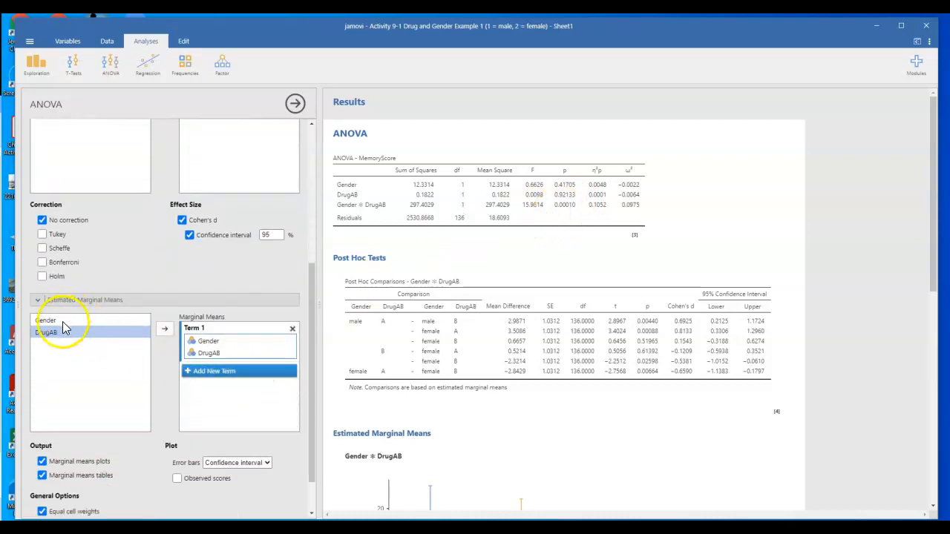
pyautogui.click(59, 321)
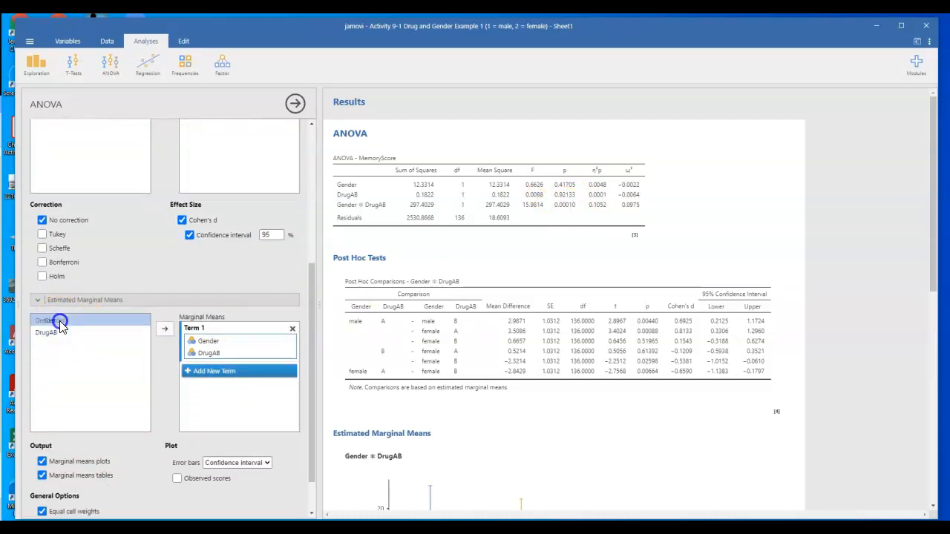
pyautogui.click(213, 372)
pyautogui.moveTo(63, 320); pyautogui.dragTo(245, 383)
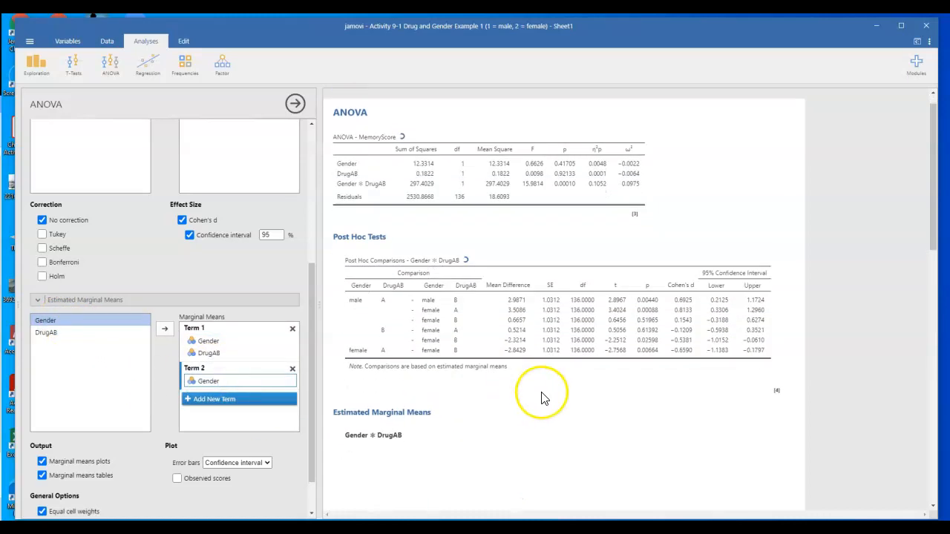
# - Add a third estimated marginal means term containing only DrugAB
pyautogui.scroll(-3, 543, 392)
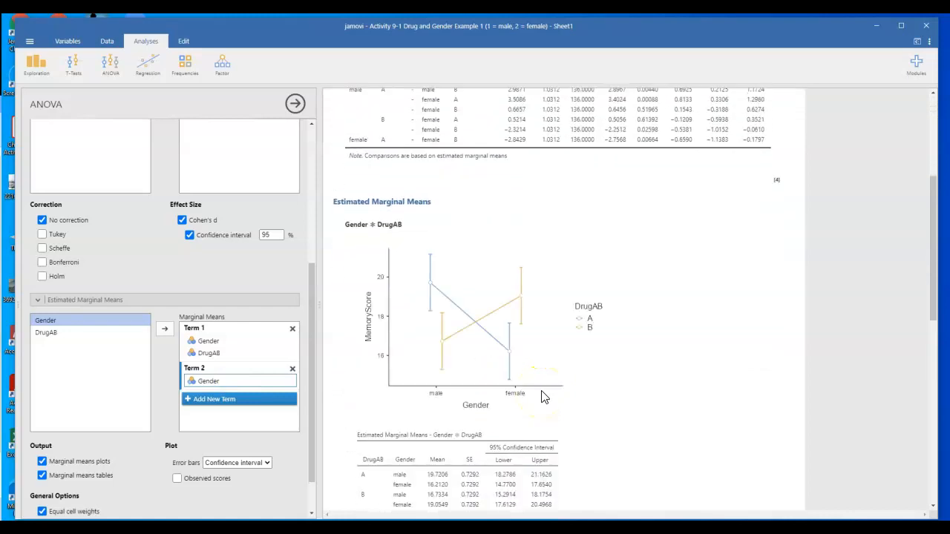
pyautogui.scroll(-5, 542, 396)
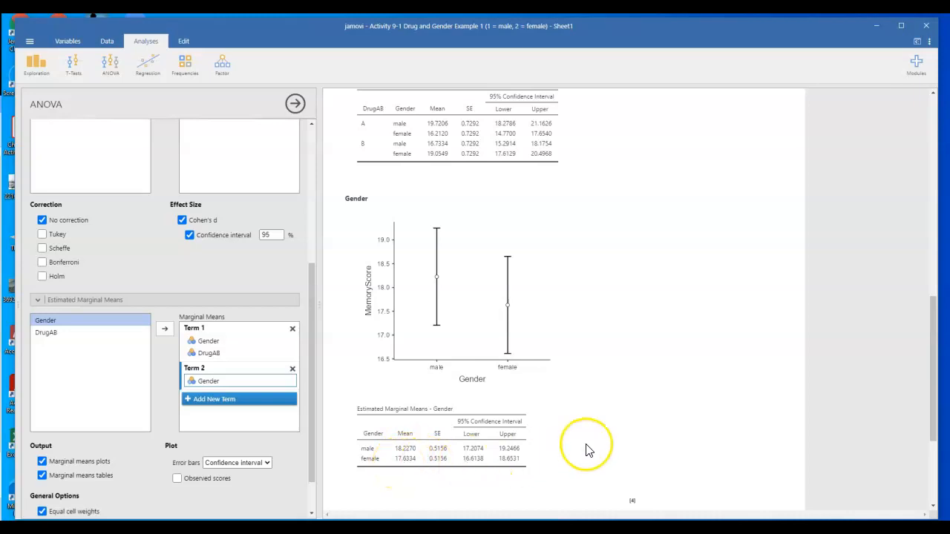
pyautogui.scroll(5, 586, 451)
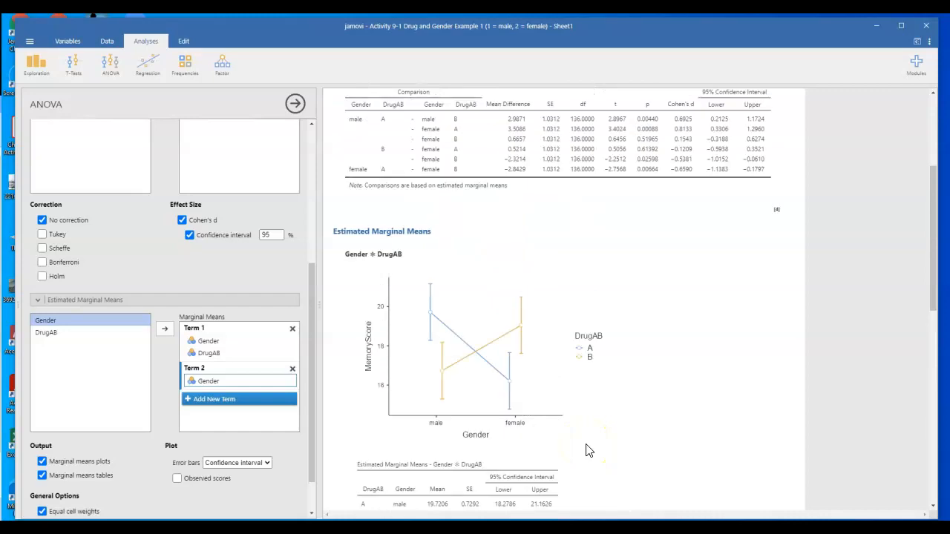
pyautogui.scroll(5, 616, 245)
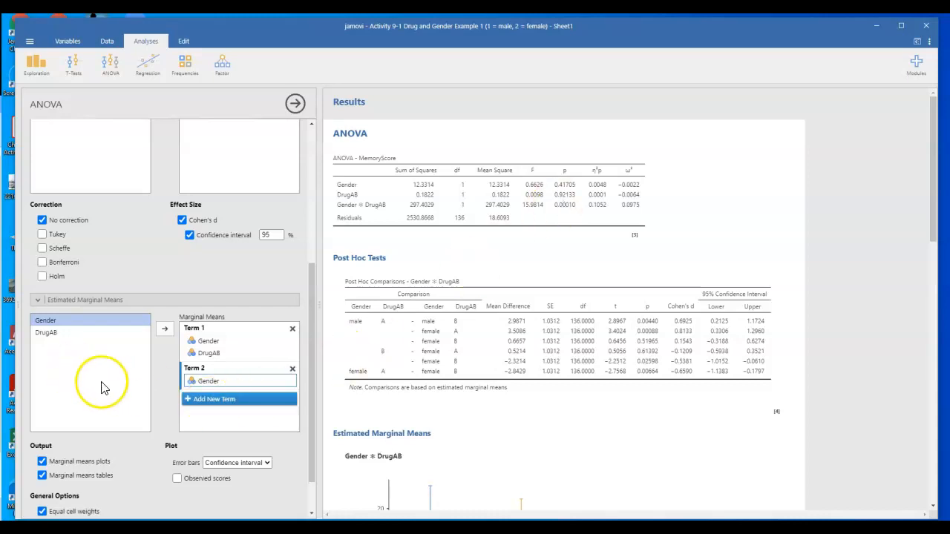
pyautogui.click(198, 401)
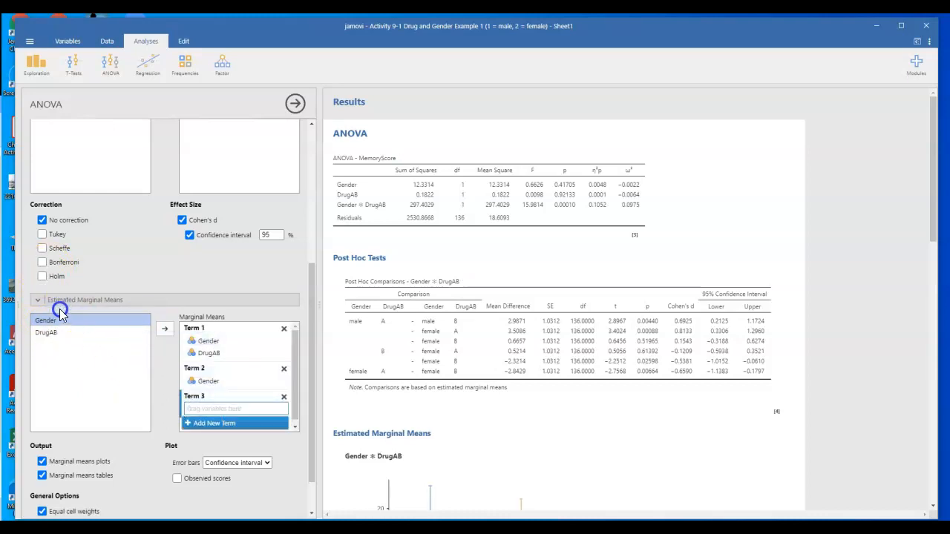
pyautogui.moveTo(45, 334); pyautogui.dragTo(193, 413)
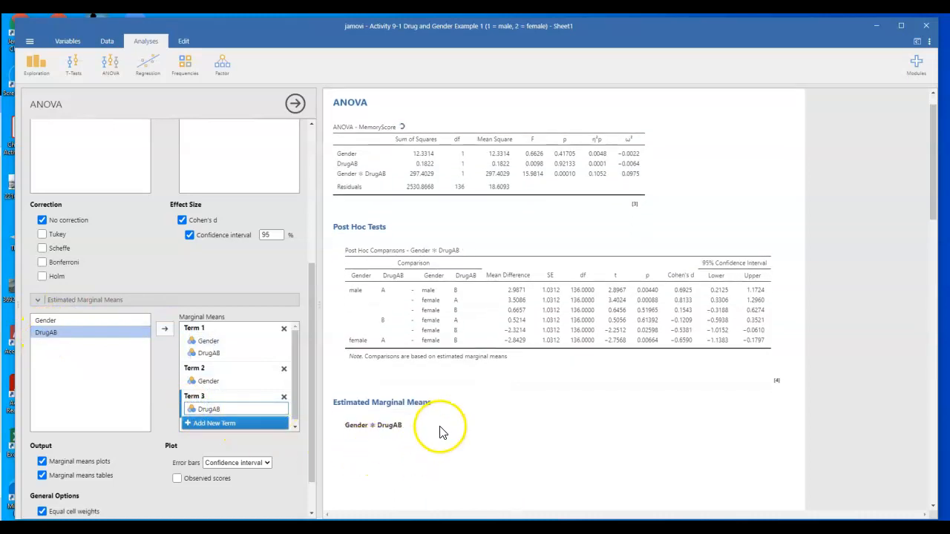
# - Examine the marginal means plots and tables for Gender, DrugAB and their interaction alongside the ANOVA and post hoc tables
pyautogui.scroll(-10, 442, 415)
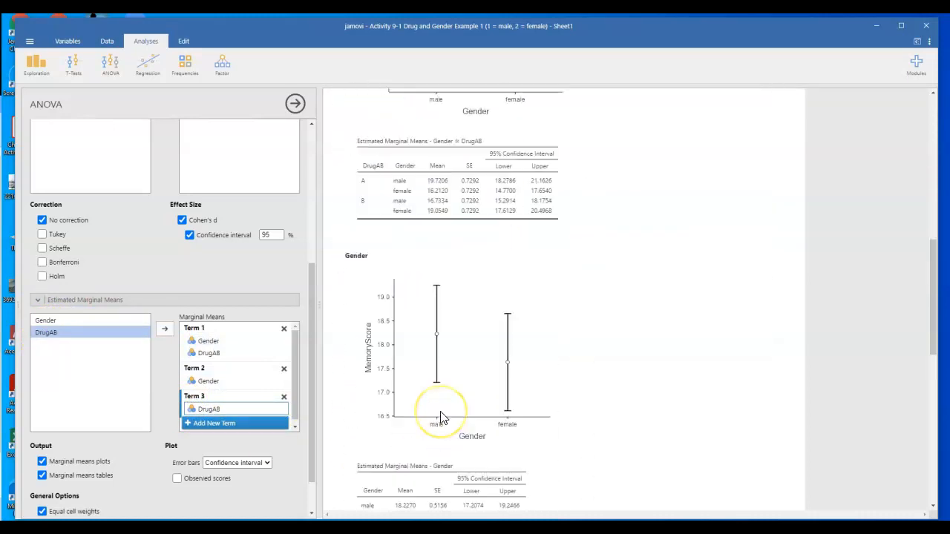
pyautogui.scroll(-3, 442, 418)
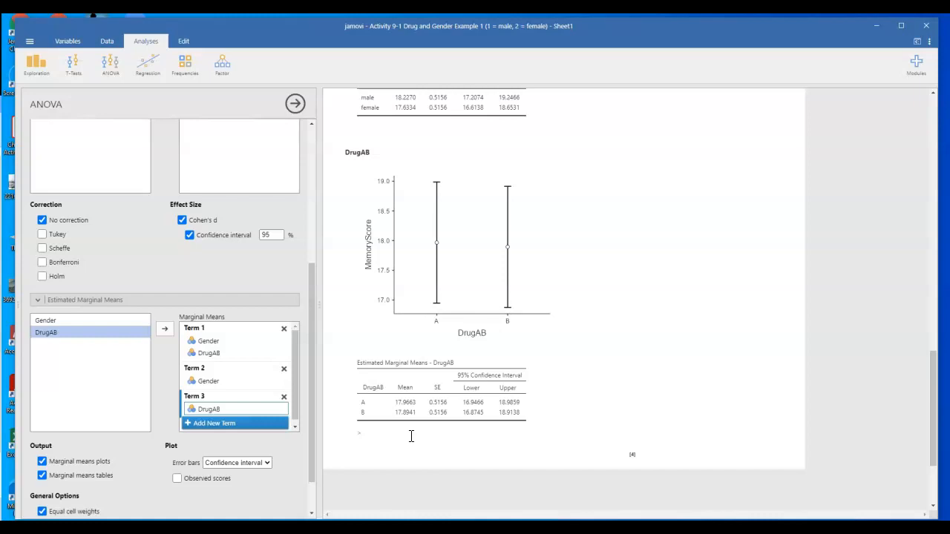
pyautogui.click(464, 441)
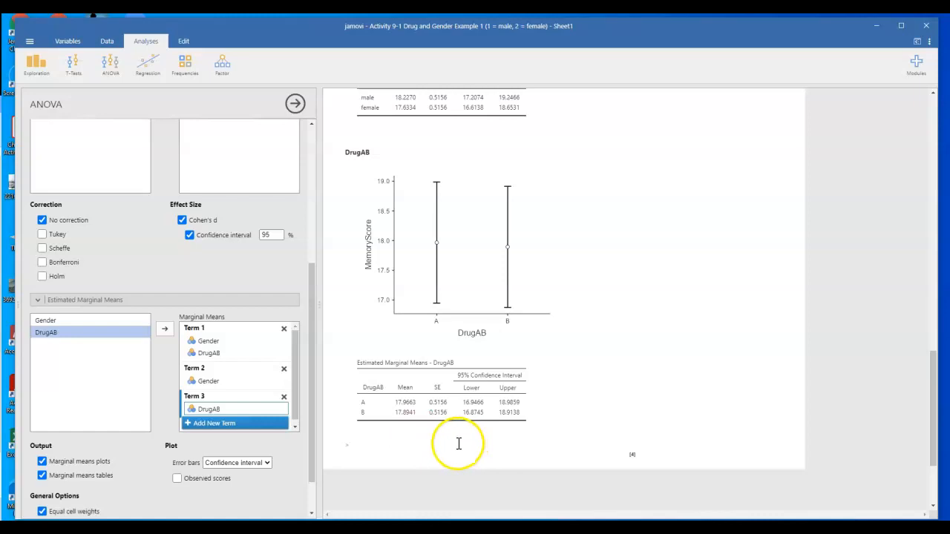
pyautogui.scroll(4, 460, 446)
pyautogui.scroll(6, 460, 449)
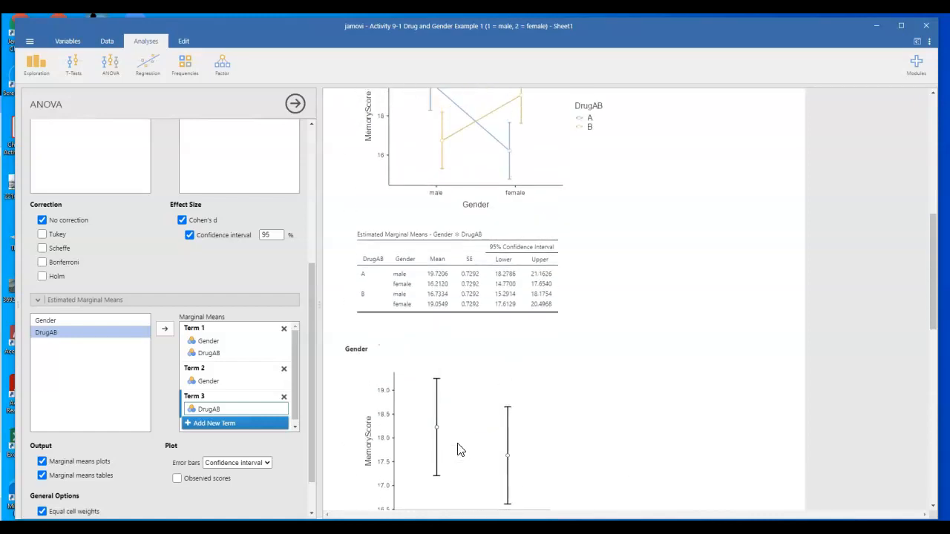
pyautogui.click(486, 398)
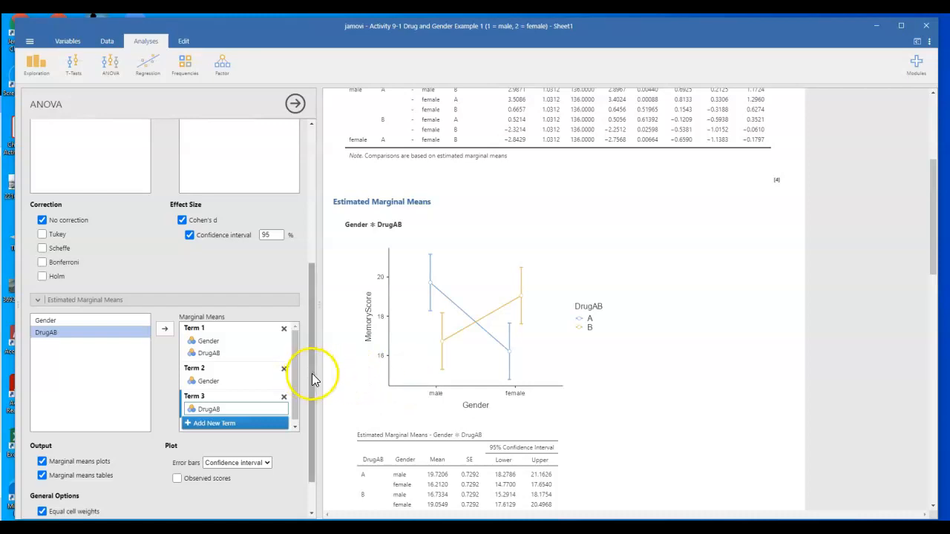
pyautogui.scroll(-2, 313, 379)
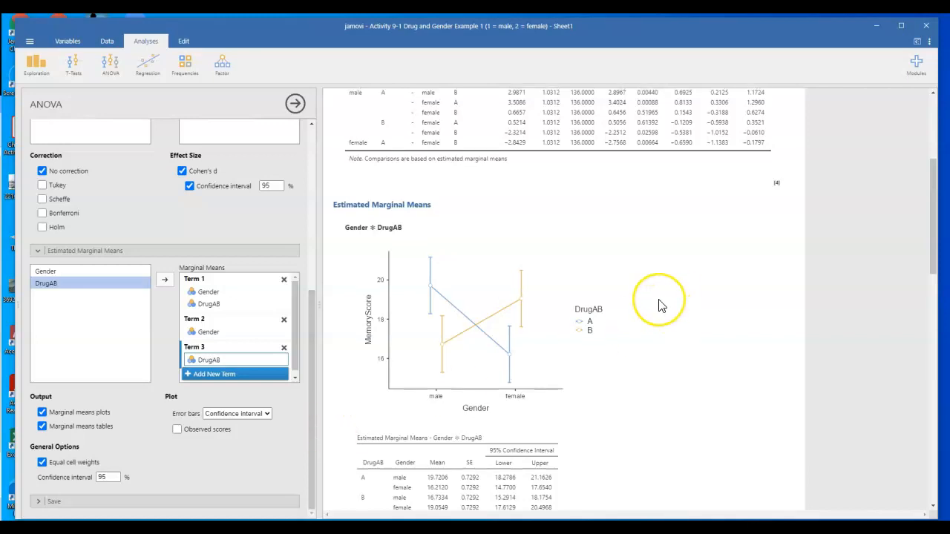
pyautogui.scroll(3, 660, 305)
pyautogui.scroll(1, 660, 305)
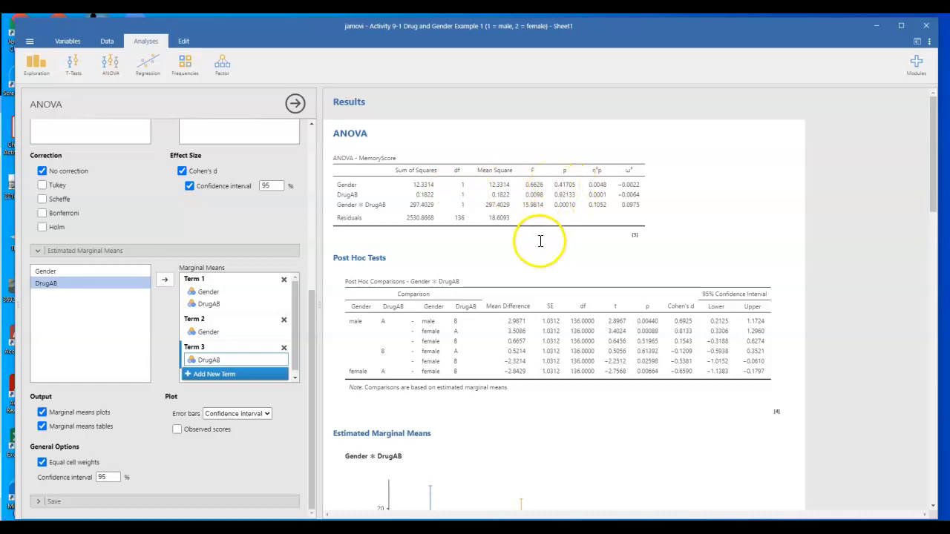
pyautogui.scroll(-1, 539, 240)
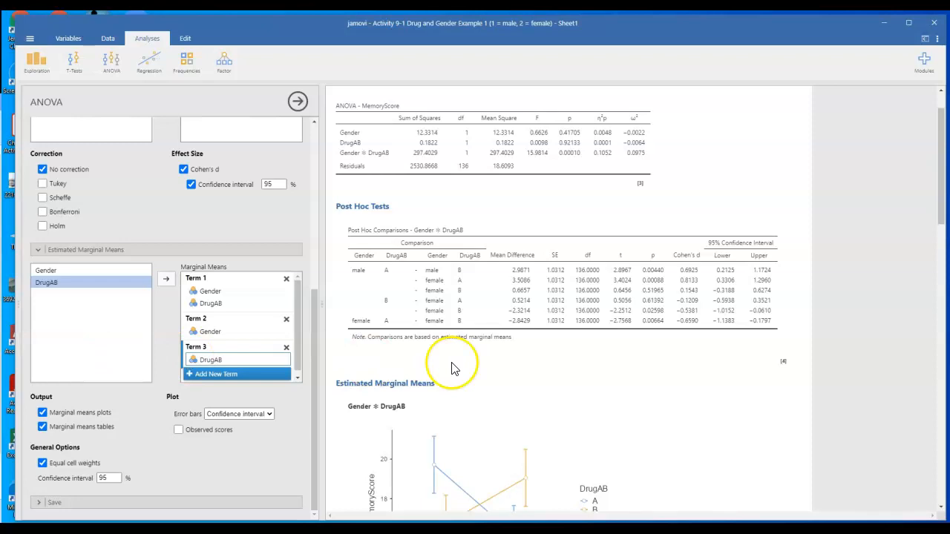
pyautogui.scroll(-5, 541, 367)
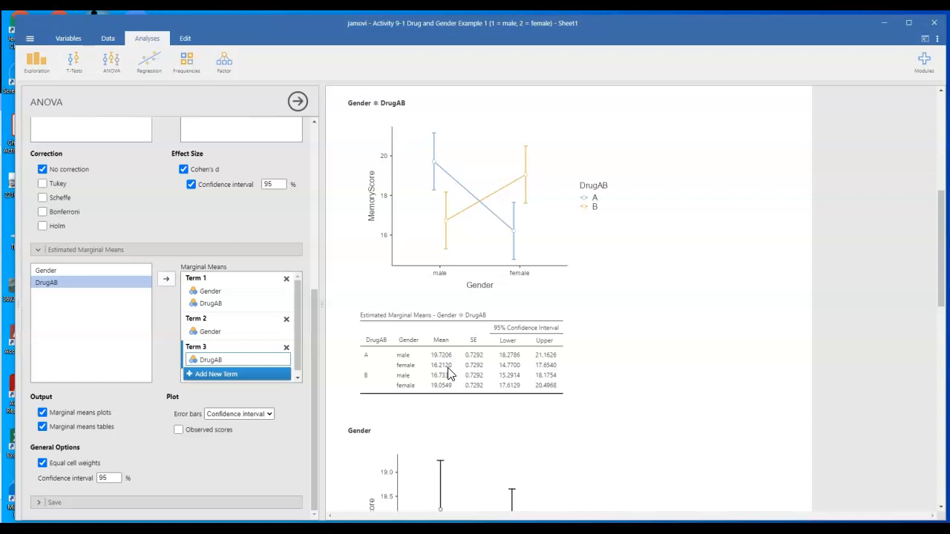
# - Create a Descriptives analysis of MemoryScore split by DrugAB and Gender
pyautogui.click(42, 64)
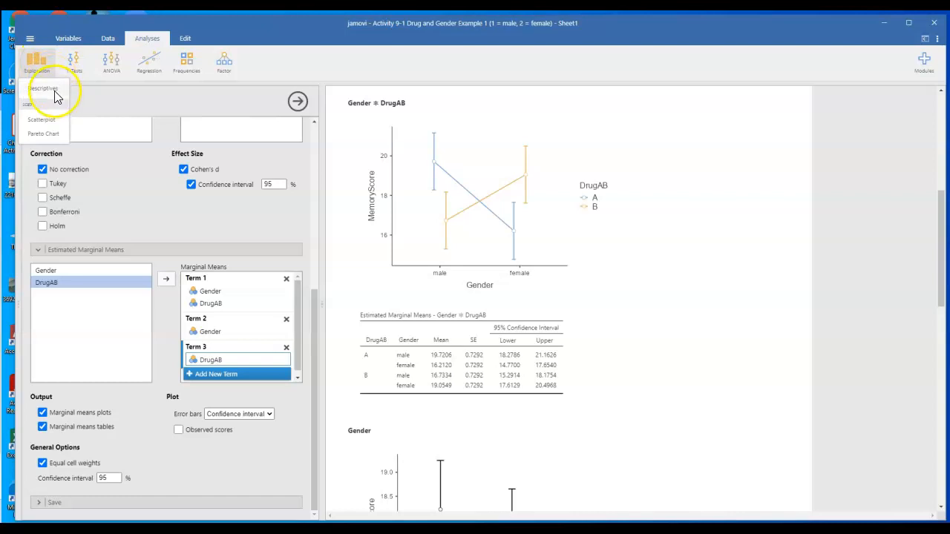
pyautogui.click(53, 90)
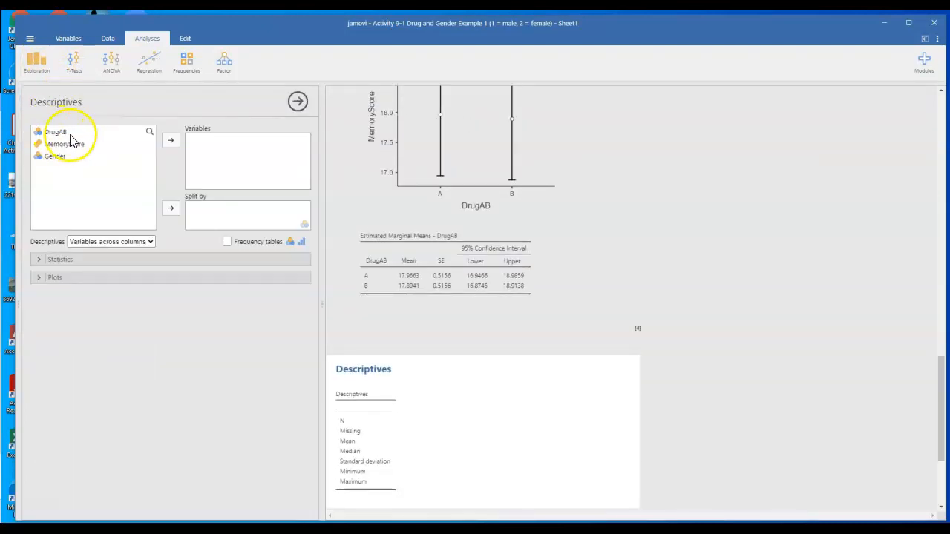
pyautogui.click(65, 144)
pyautogui.click(171, 141)
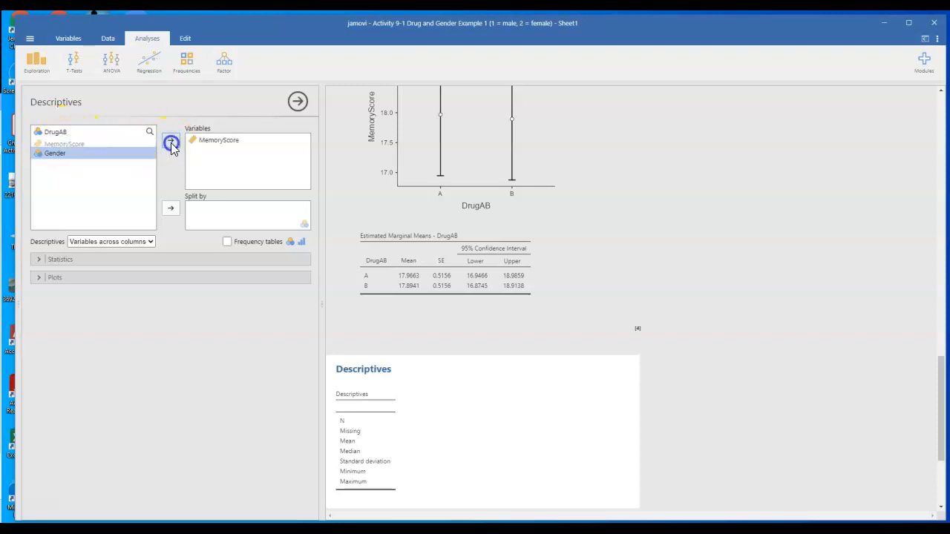
pyautogui.click(70, 132)
pyautogui.keyDown('shift'); pyautogui.click(70, 143); pyautogui.keyUp('shift')
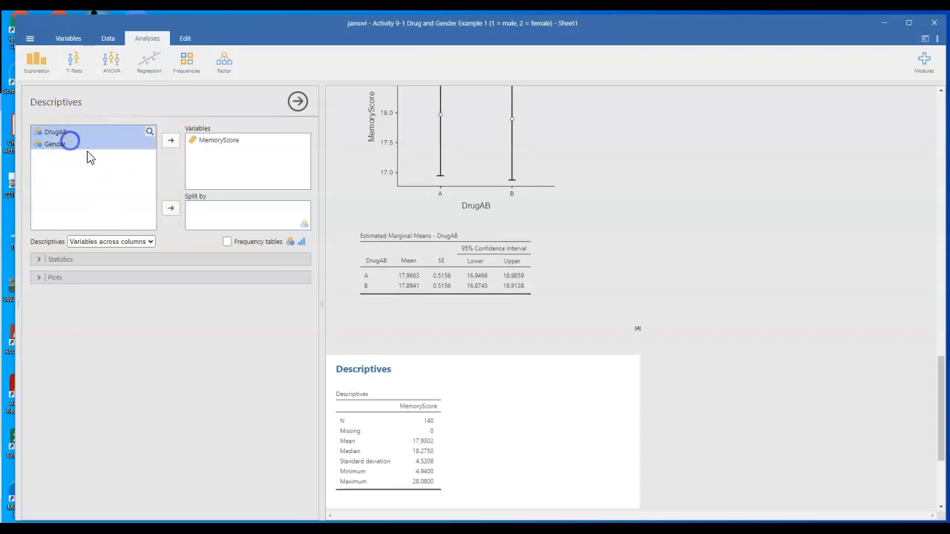
pyautogui.click(171, 208)
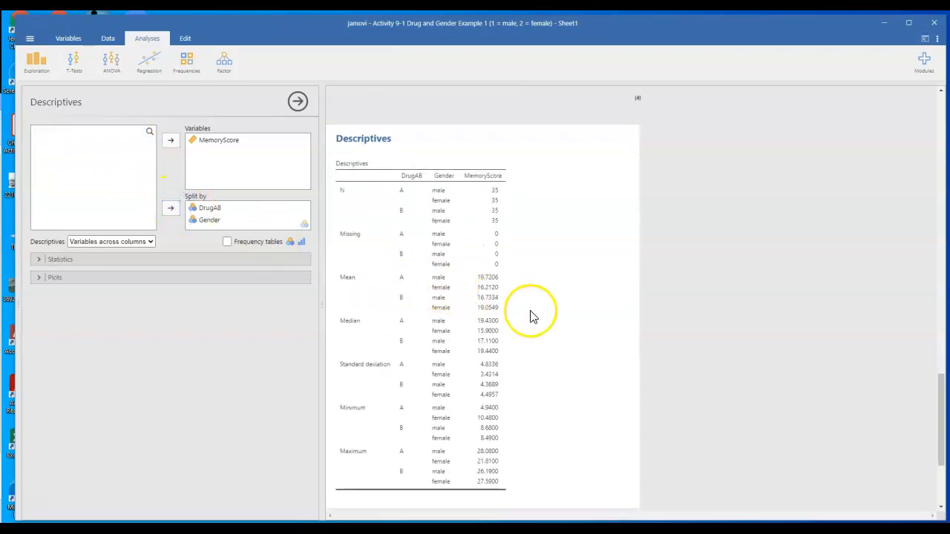